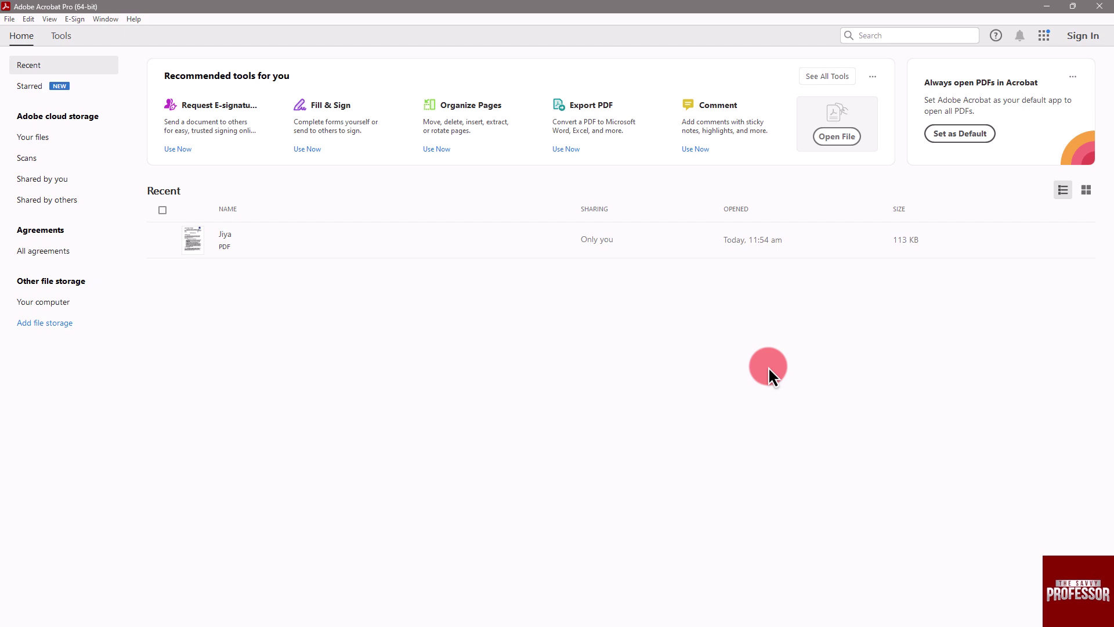
# Step: Open THE SAVVY PROFESSOR.pdf from Downloads via Open File on the Home screen
pyautogui.click(831, 136)
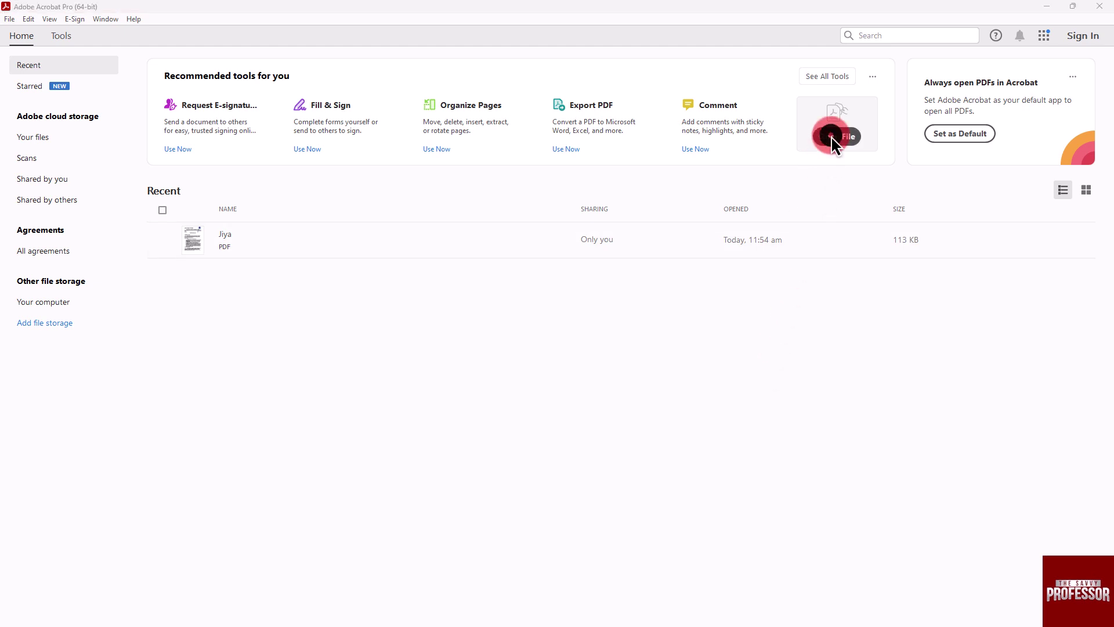
pyautogui.click(324, 203)
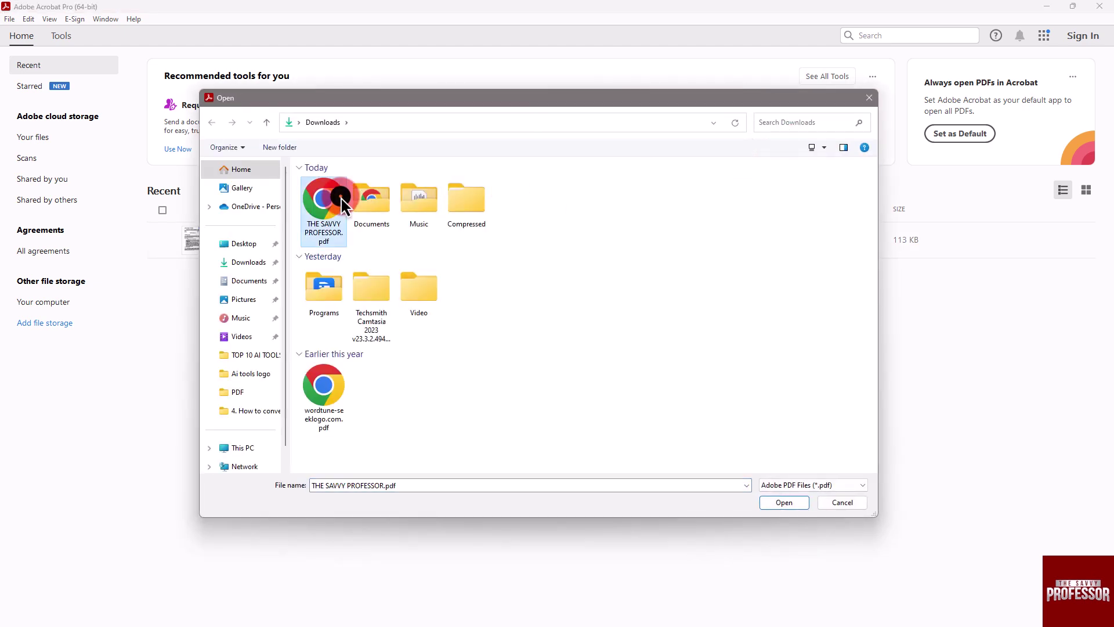
pyautogui.click(783, 503)
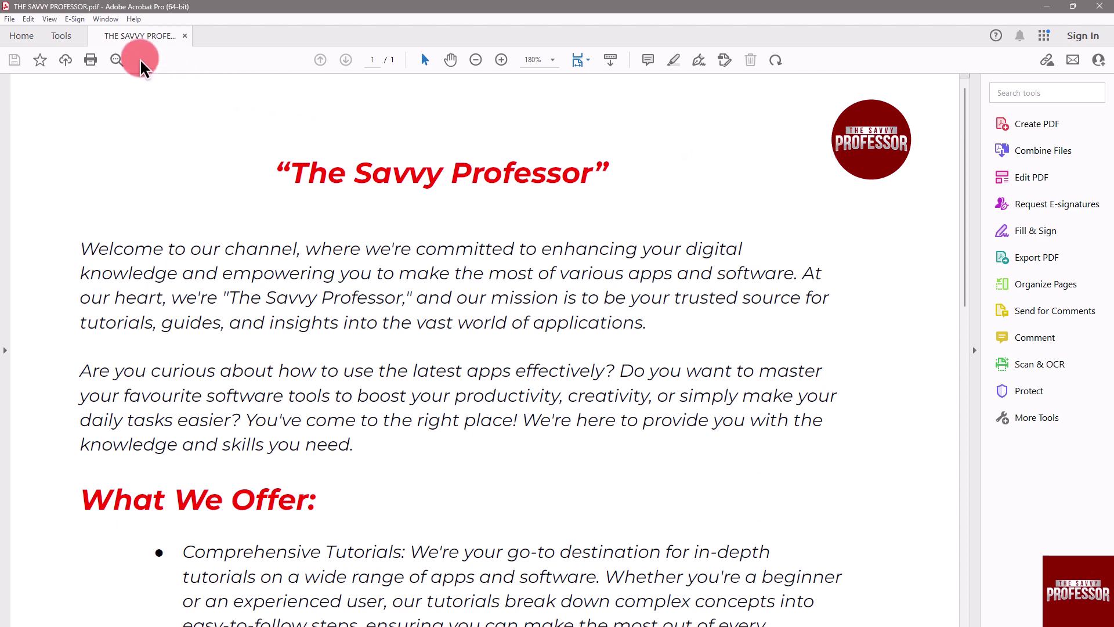
# Step: Export the PDF to Image > JPEG as THE SAVVY PROFESSOR.jpg on the Desktop
pyautogui.click(8, 19)
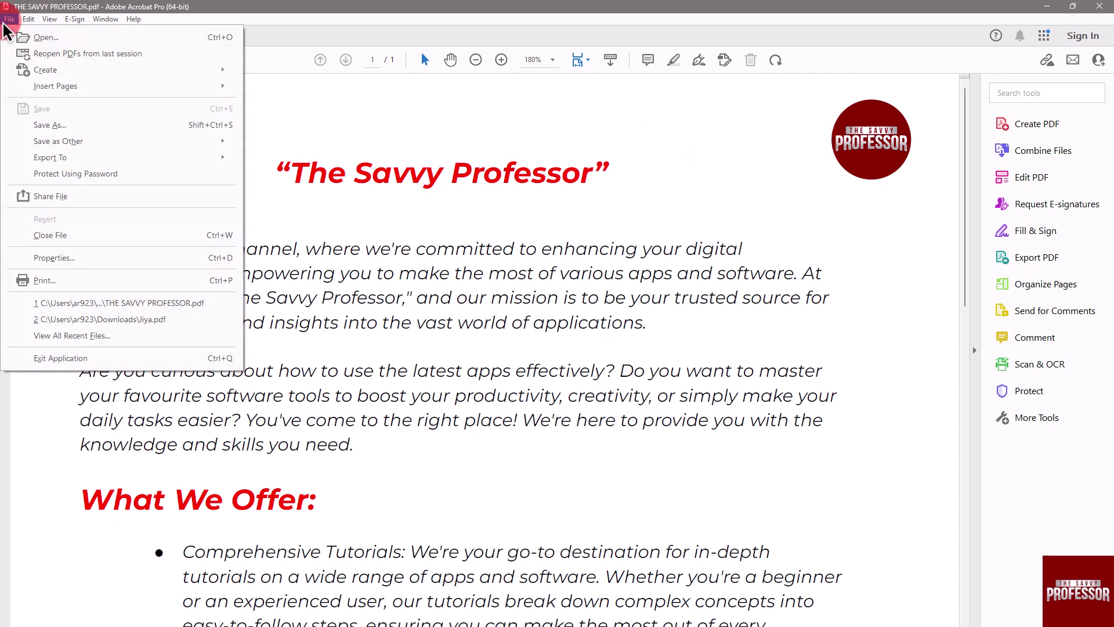
pyautogui.moveTo(50, 157)
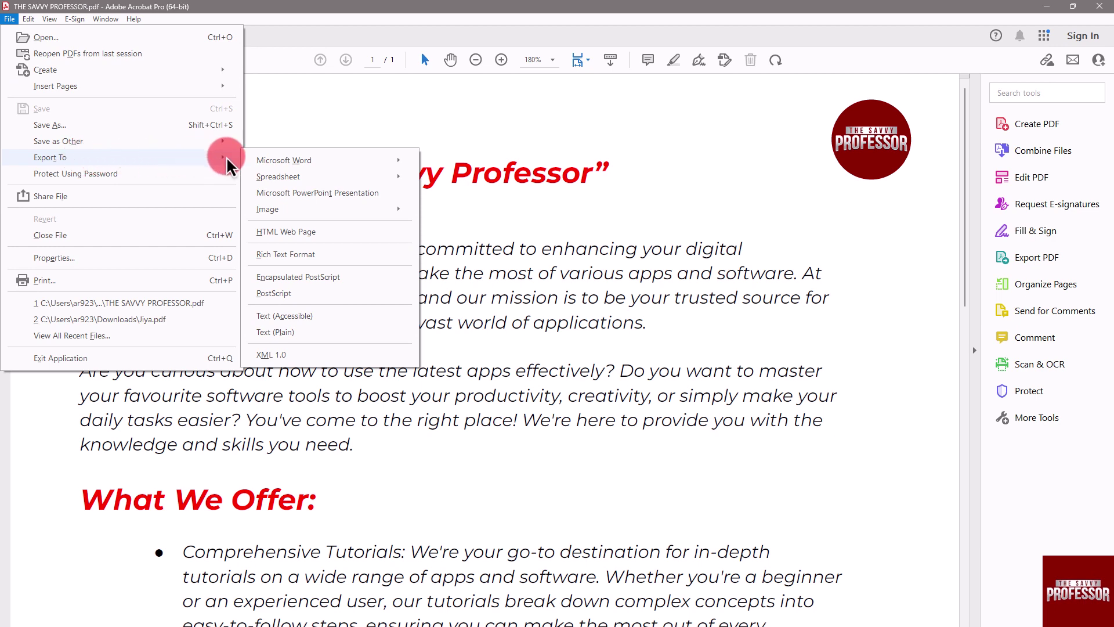
pyautogui.moveTo(329, 209)
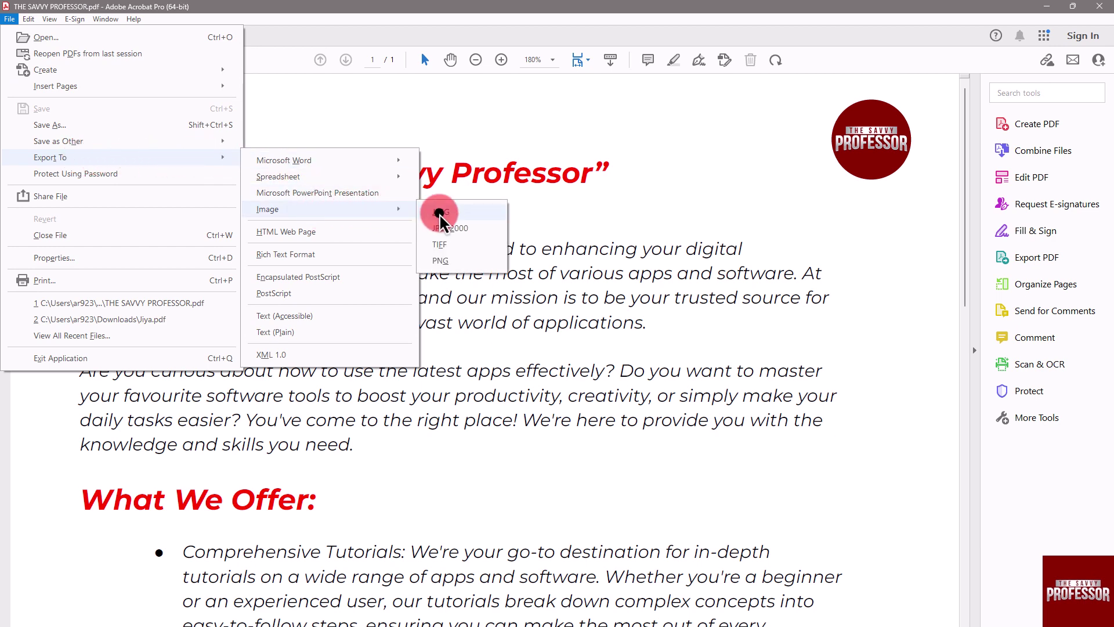
pyautogui.click(441, 214)
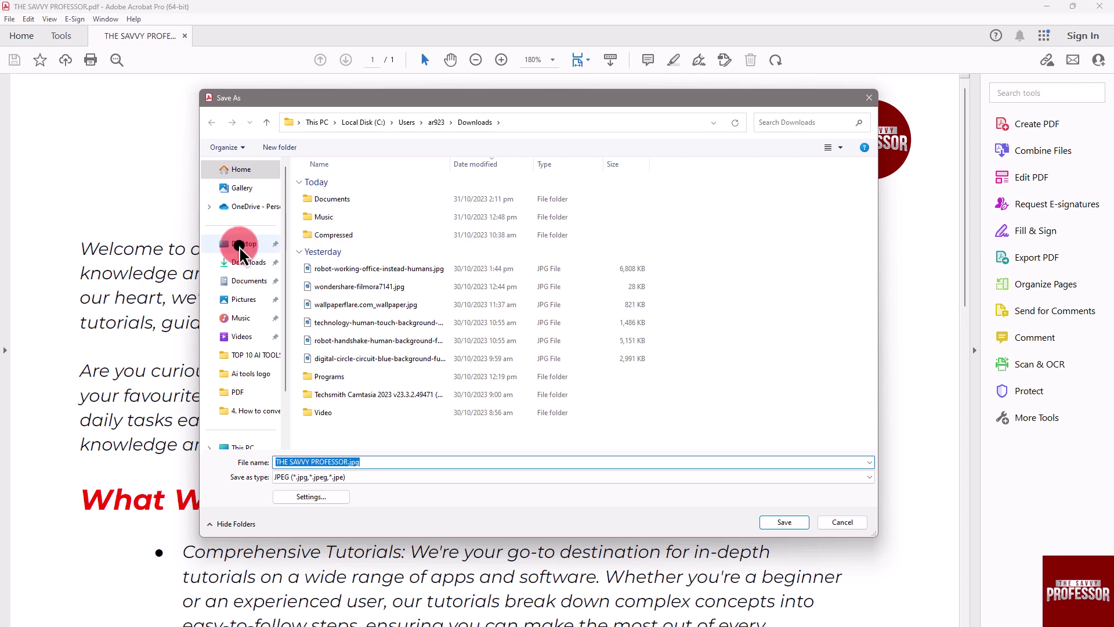
pyautogui.click(242, 244)
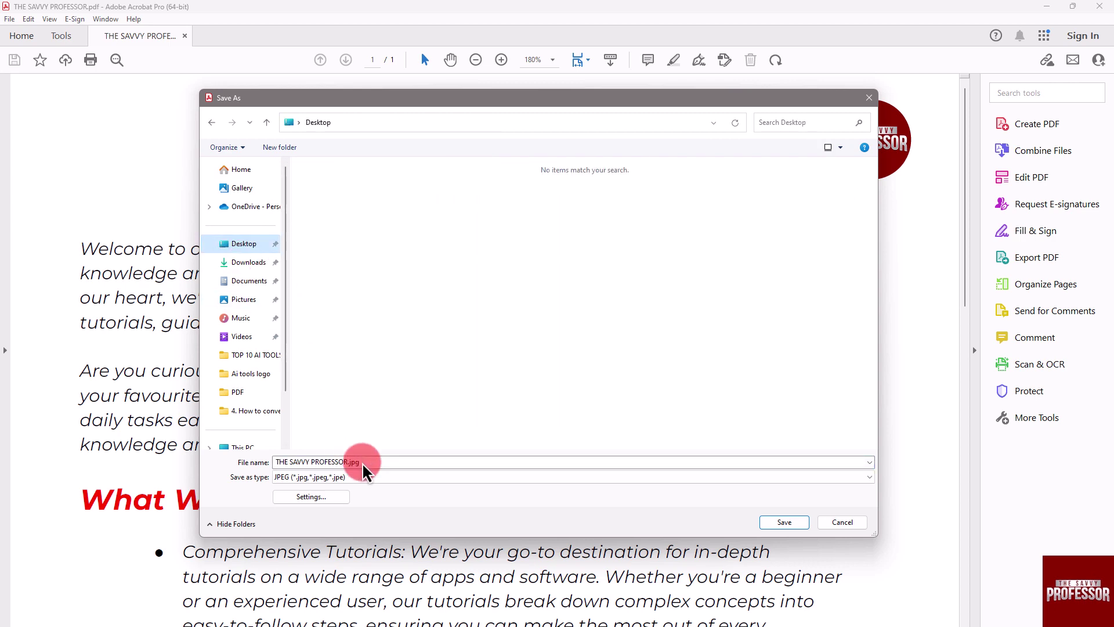
pyautogui.click(783, 522)
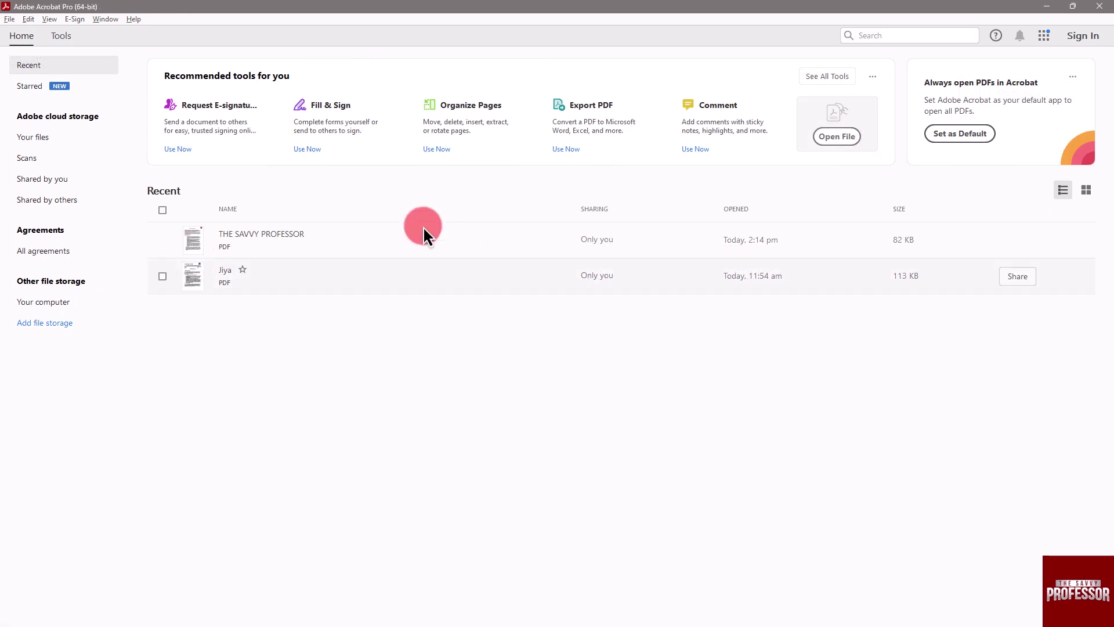
# Step: Create a PDF from File using the brunette businesswoman JPG in Downloads
pyautogui.click(9, 20)
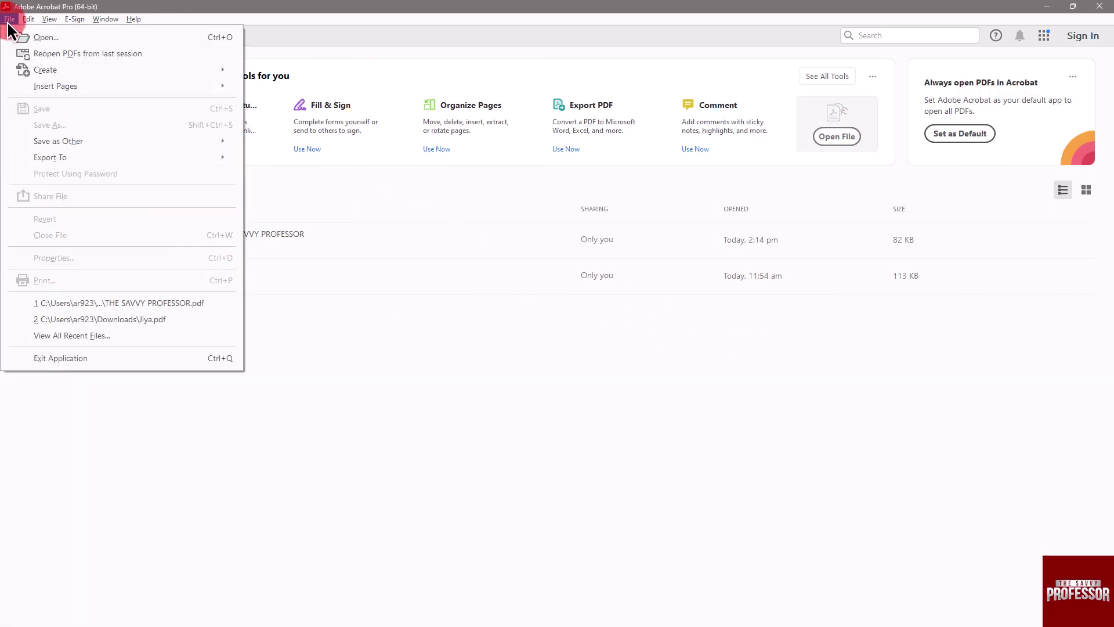
pyautogui.moveTo(46, 70)
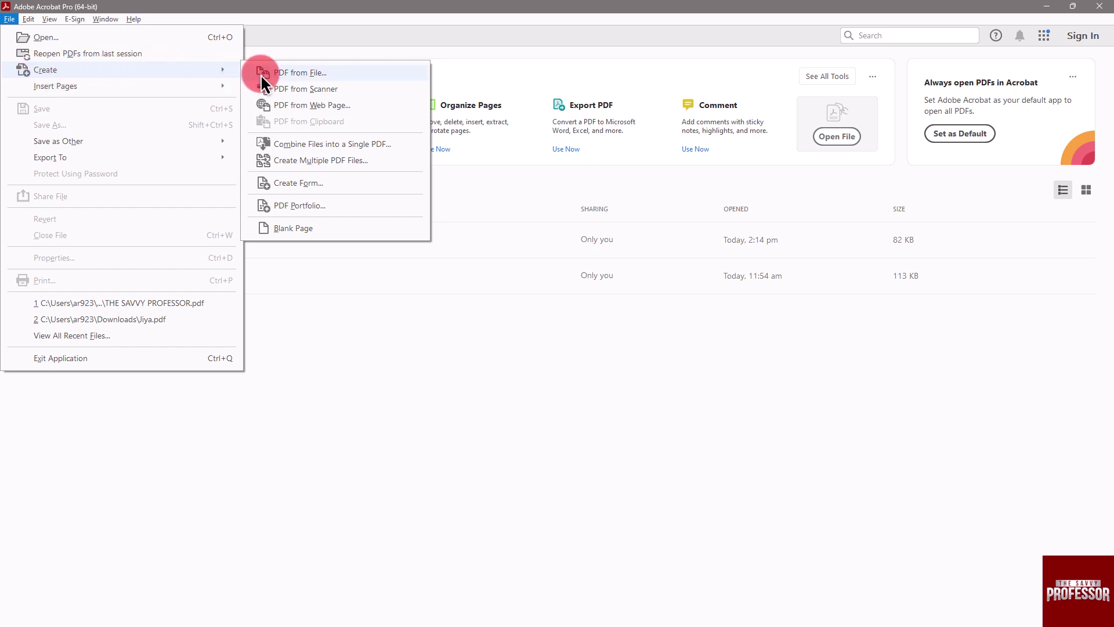
pyautogui.click(287, 72)
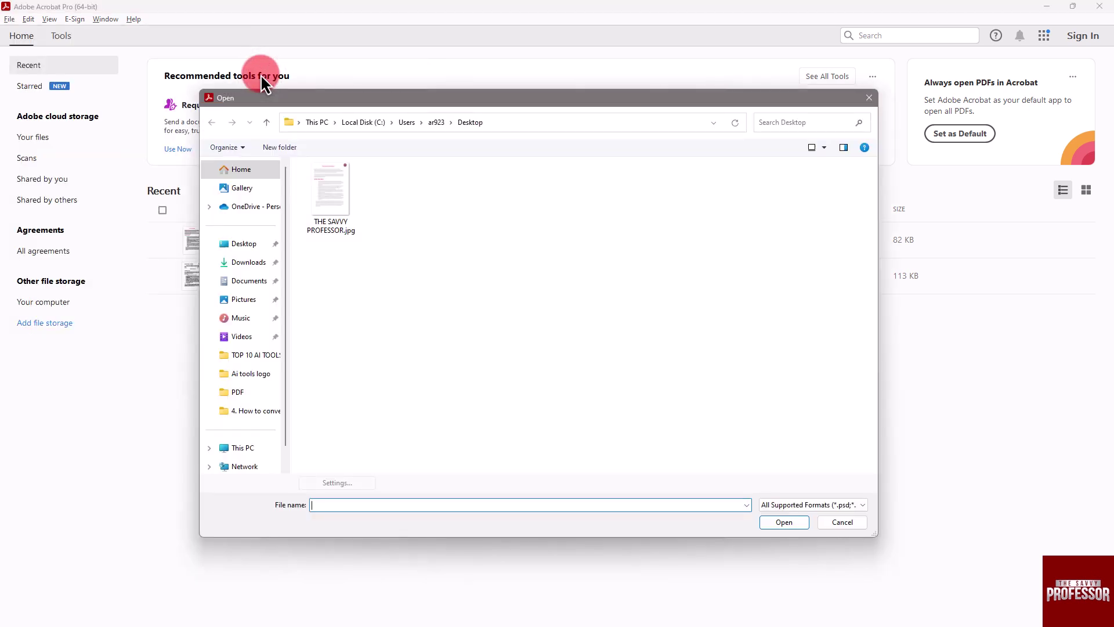
pyautogui.click(249, 261)
pyautogui.click(323, 205)
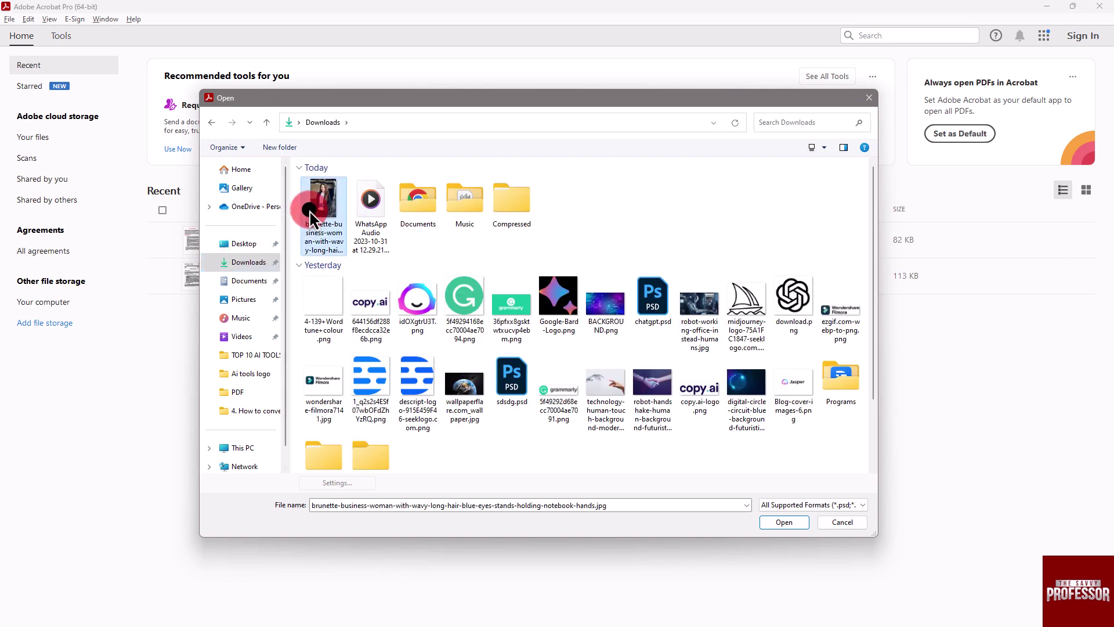
pyautogui.click(784, 522)
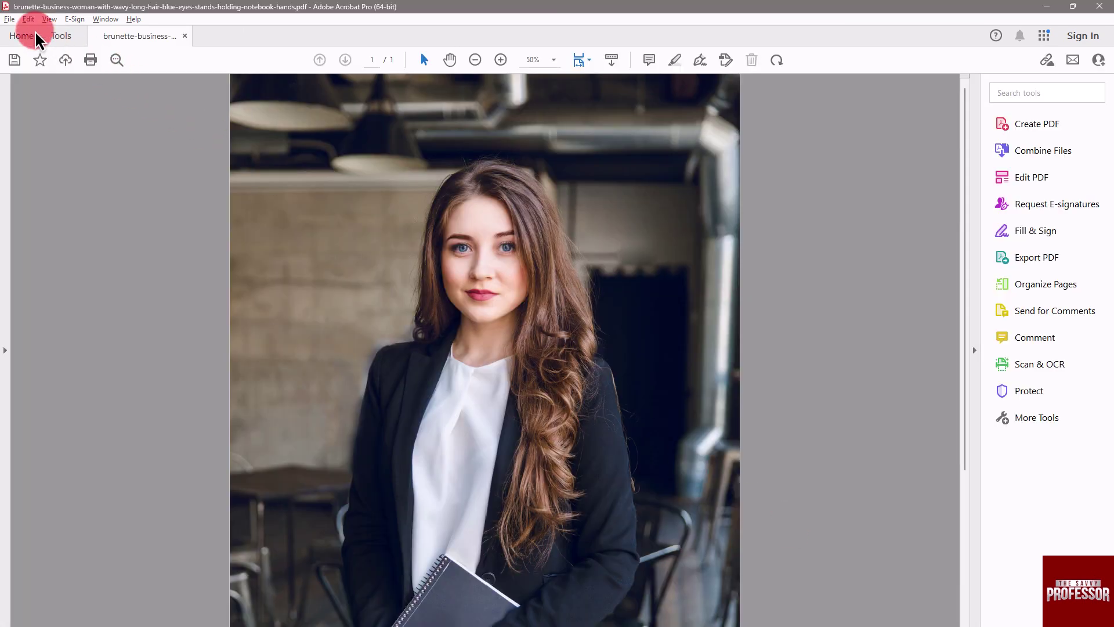
# Step: Save As the photo PDF into Downloads with the file name 'Woman'
pyautogui.click(8, 20)
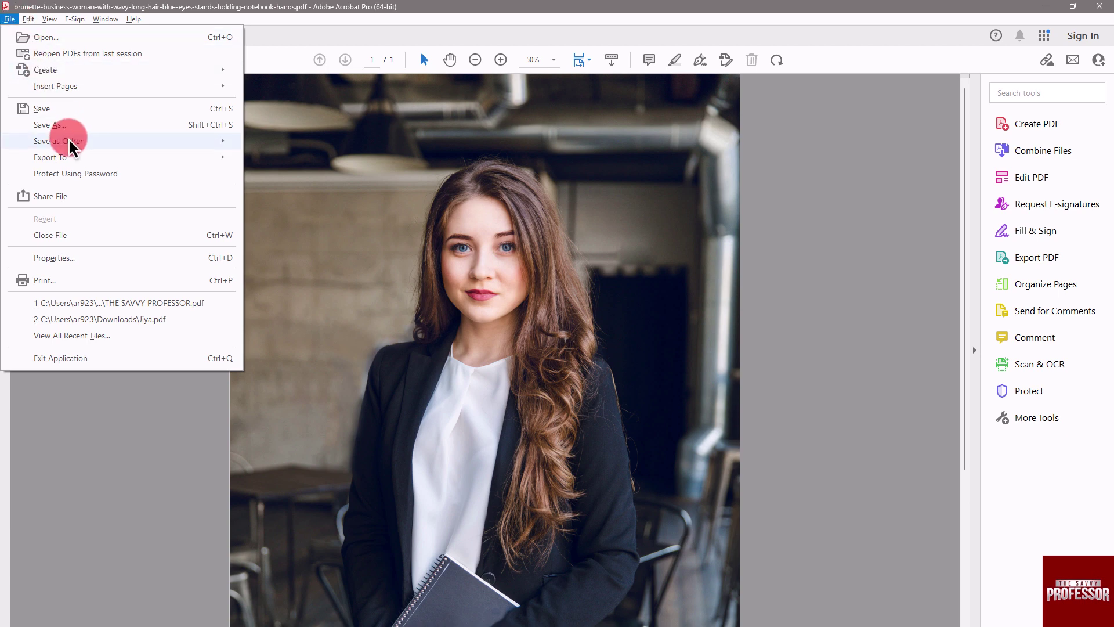
pyautogui.click(49, 125)
pyautogui.click(248, 262)
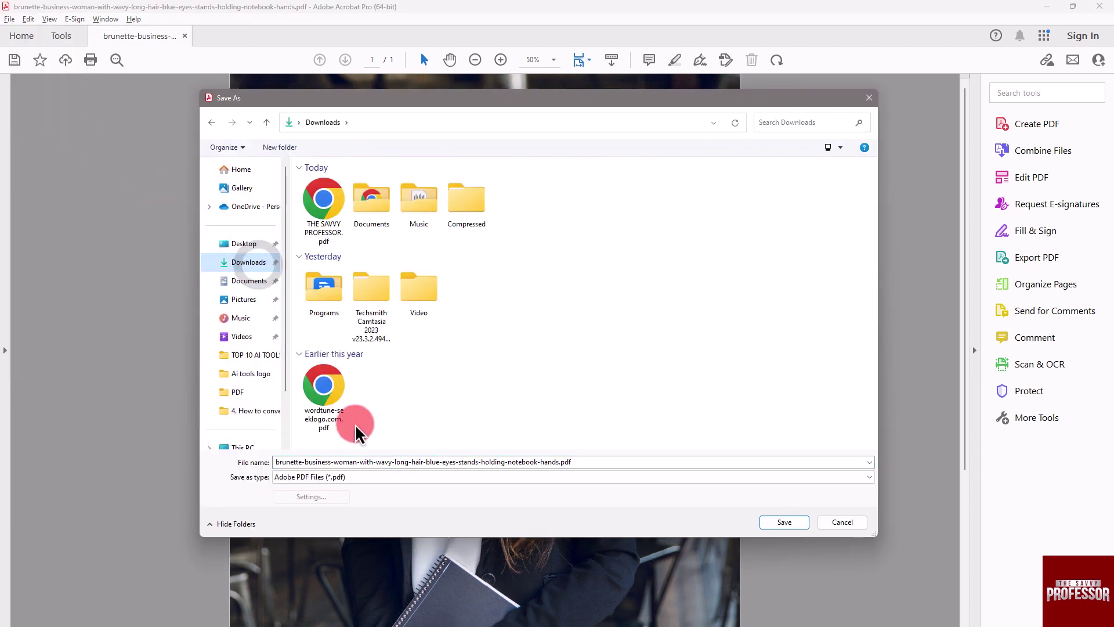
pyautogui.click(366, 462)
pyautogui.press('BackSpace')
pyautogui.write('Woman')
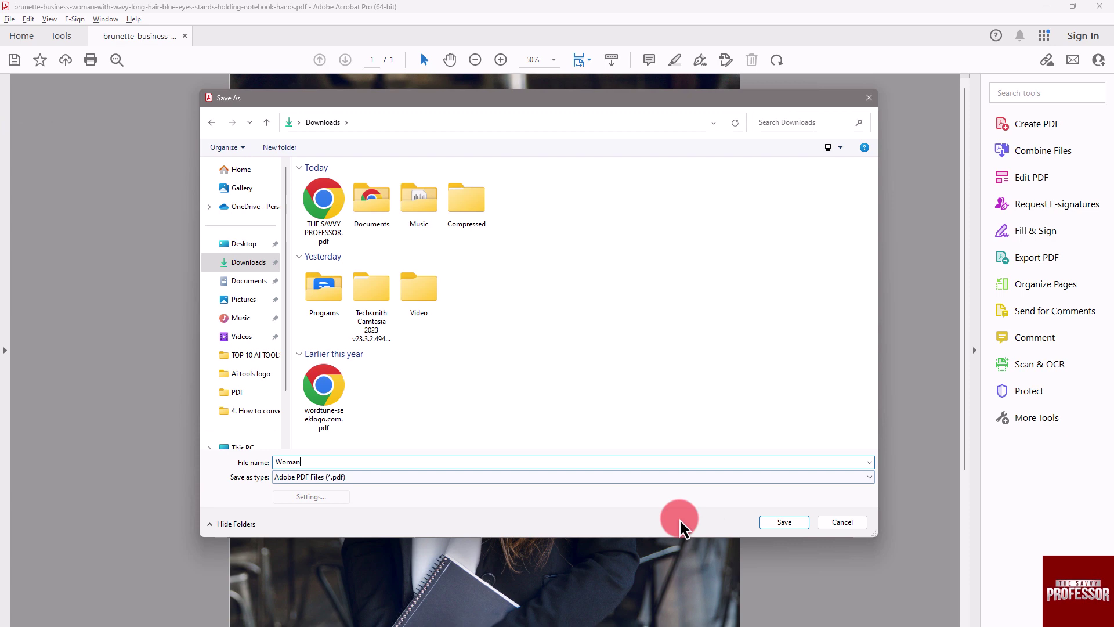
pyautogui.click(783, 522)
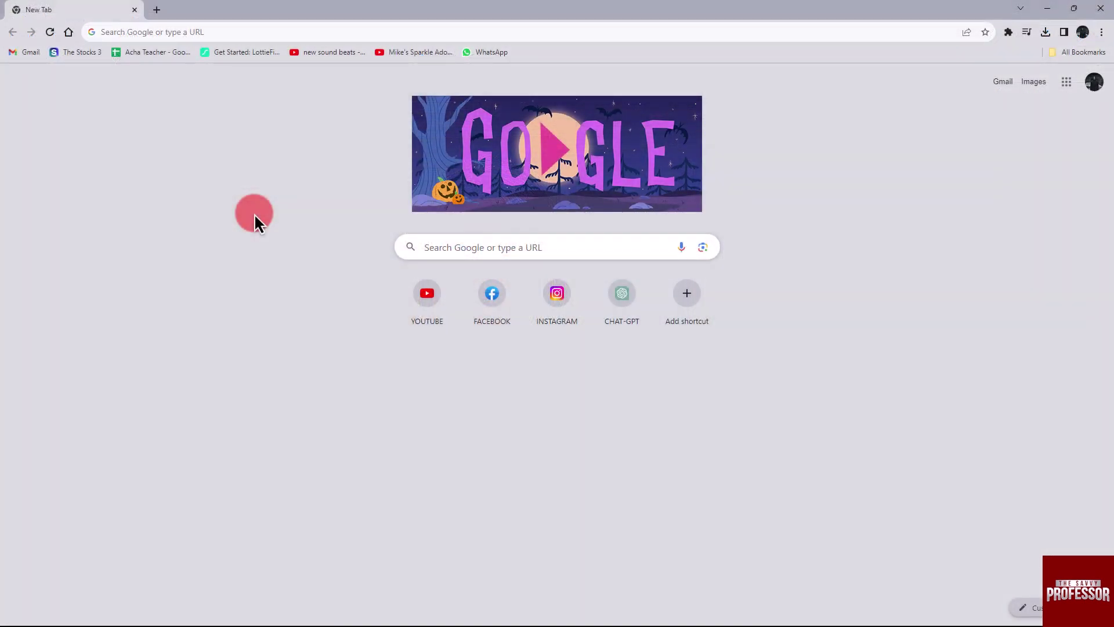
pyautogui.click(188, 32)
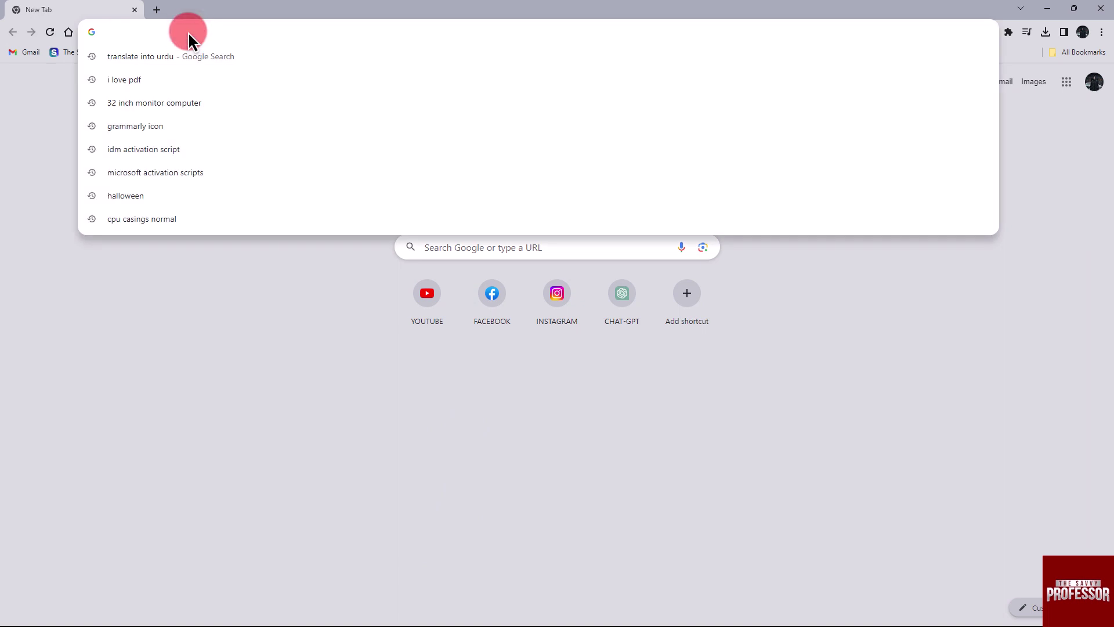
pyautogui.write('www.ilover')
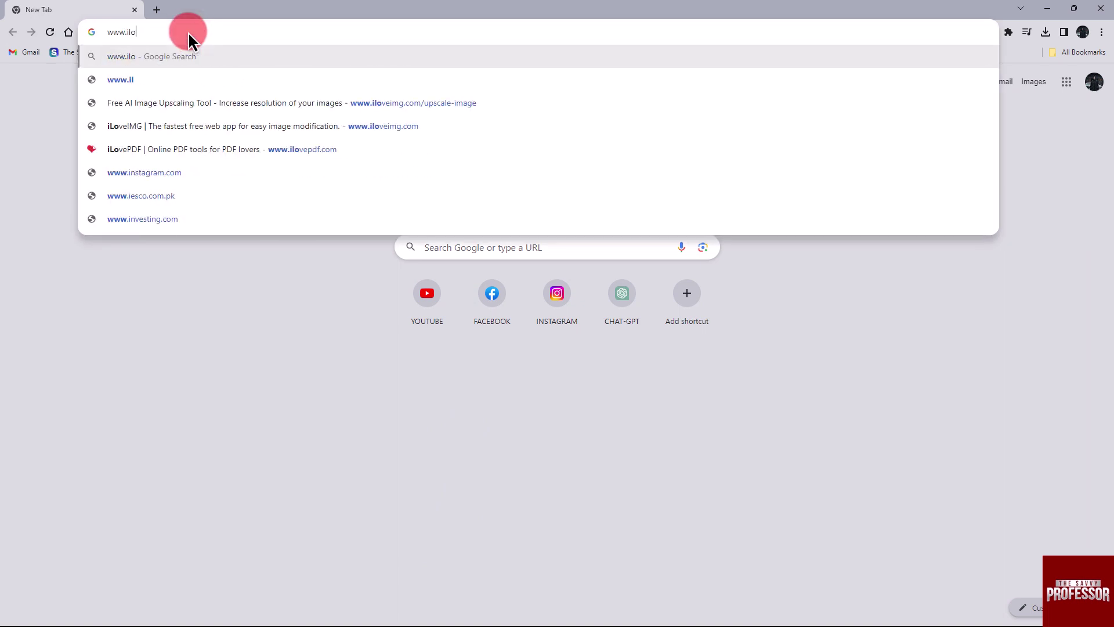
pyautogui.press('BackSpace')
pyautogui.write('pdf.com')
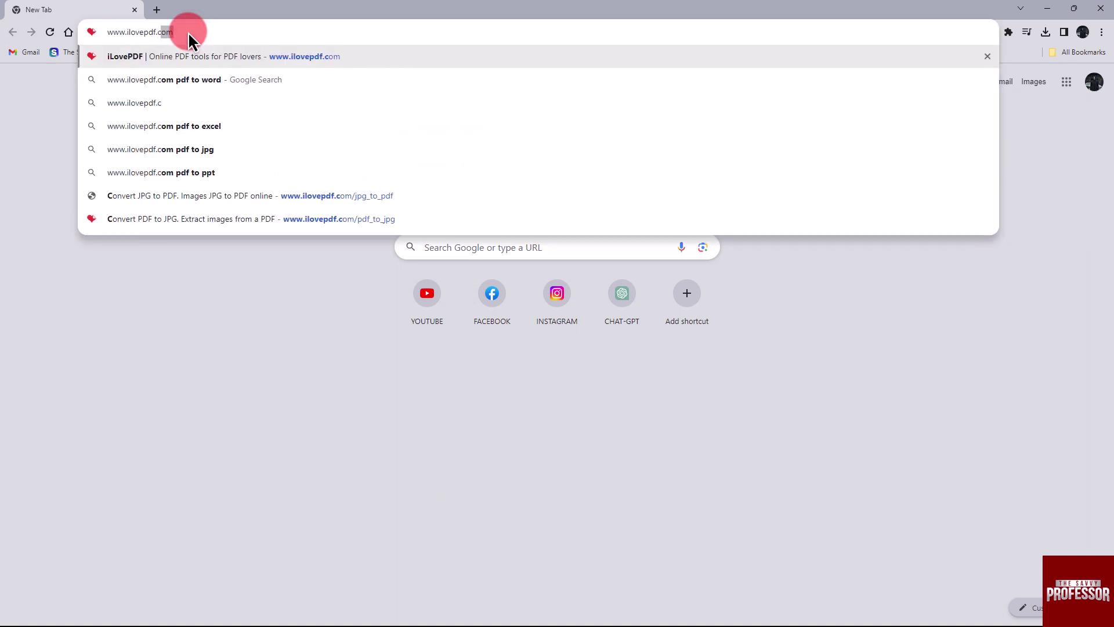
pyautogui.press('Return')
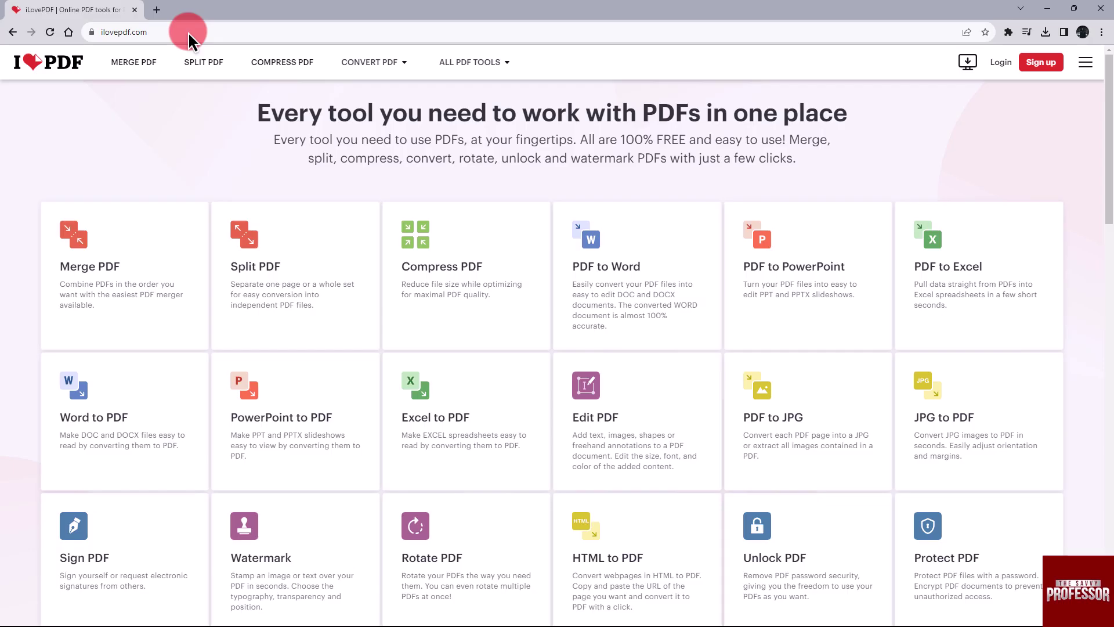
# Step: Convert THE SAVVY PROFESSOR.pdf with PDF to JPG at High quality and download the images
pyautogui.click(819, 429)
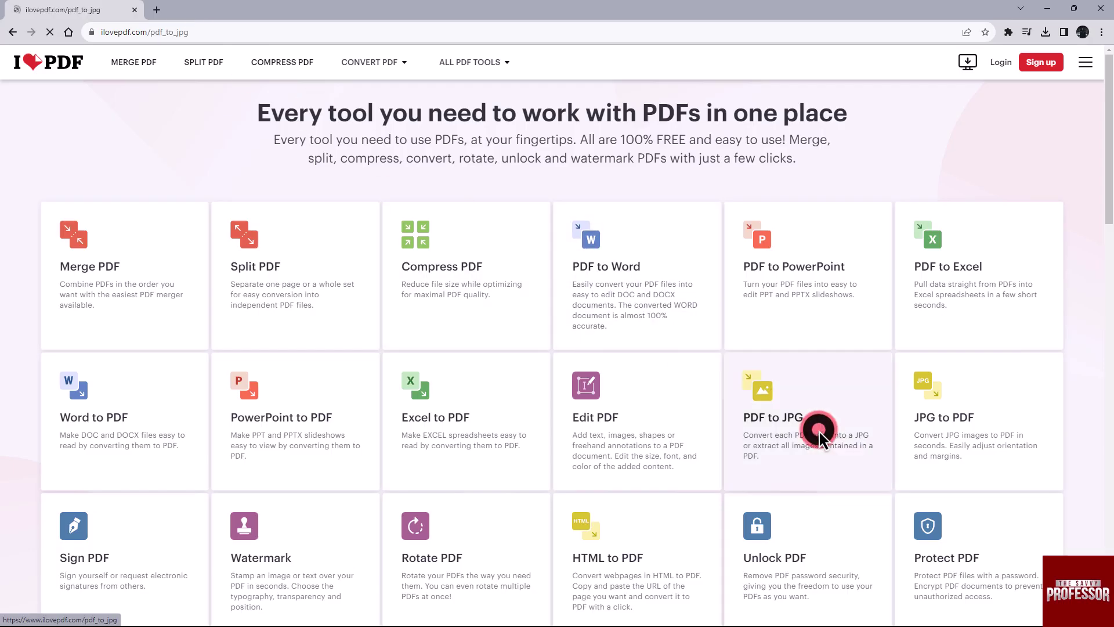
pyautogui.click(604, 202)
pyautogui.click(176, 118)
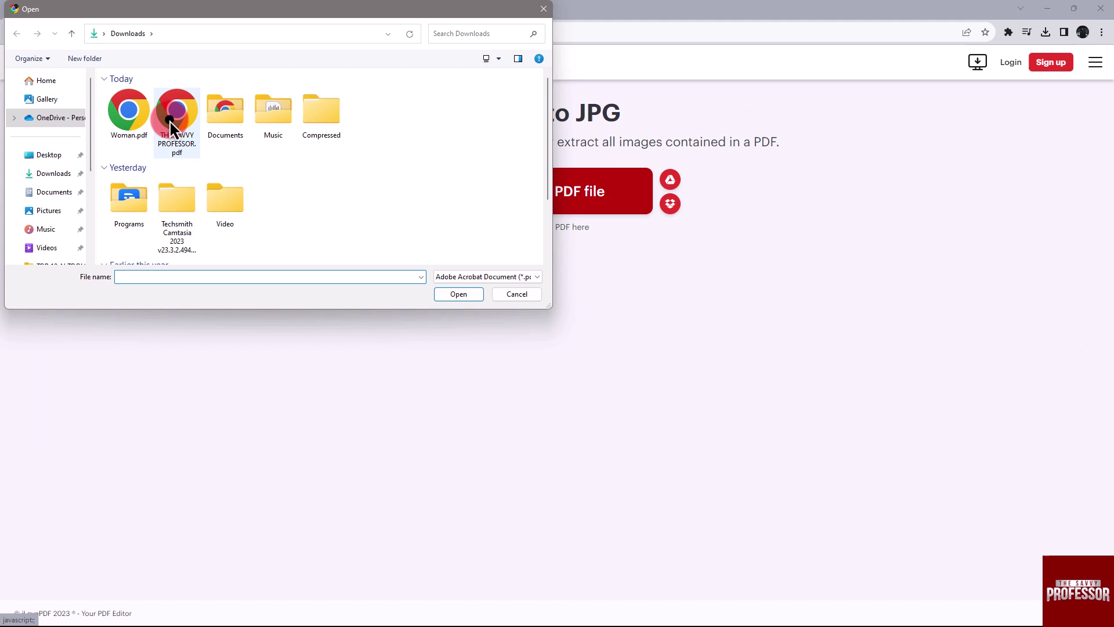
pyautogui.click(458, 294)
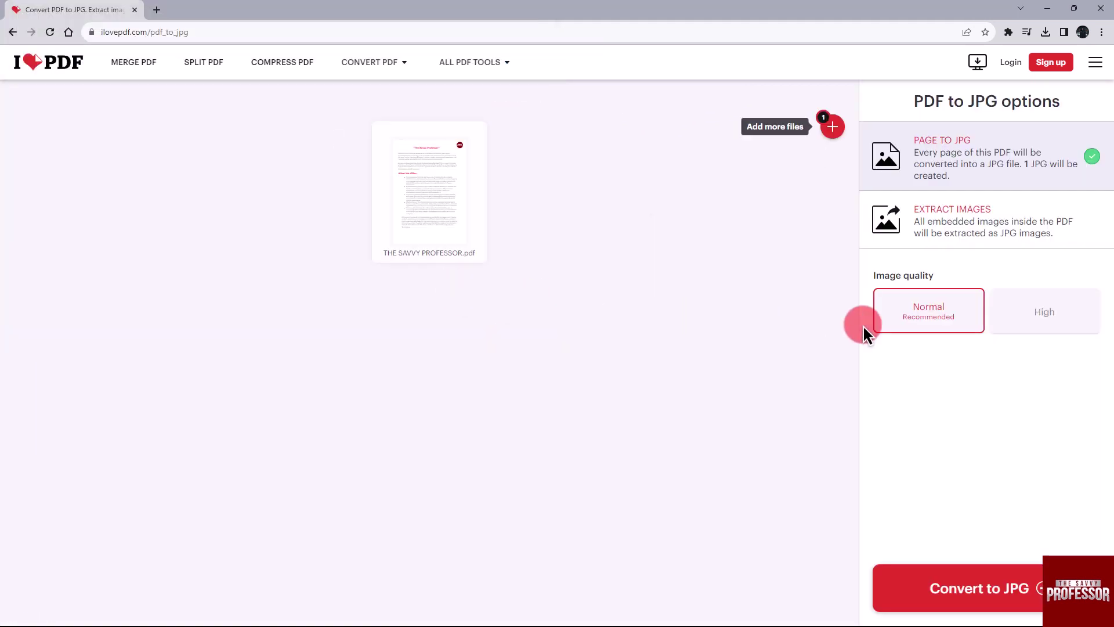
pyautogui.click(1043, 311)
pyautogui.click(966, 587)
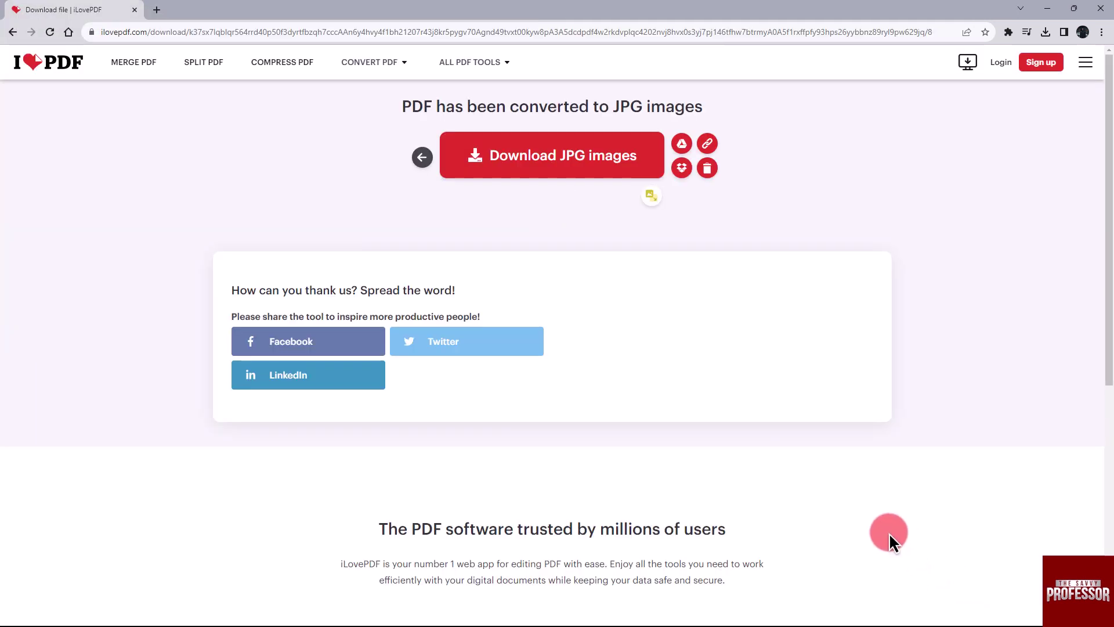
pyautogui.click(588, 161)
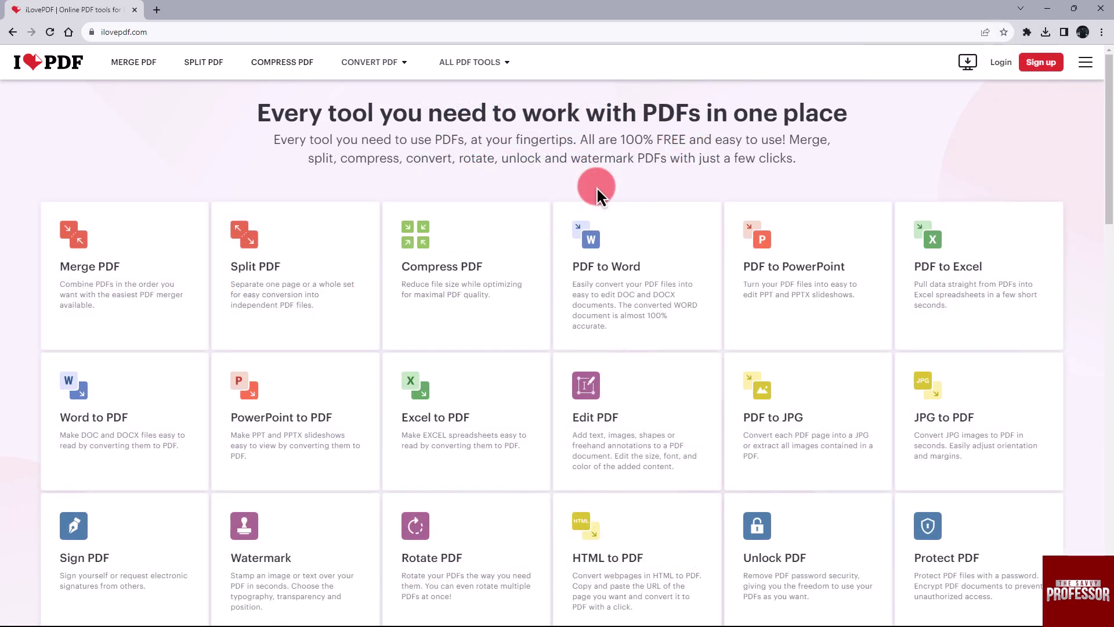
# Step: Upload the brunette businesswoman JPG into the JPG to PDF tool
pyautogui.click(951, 402)
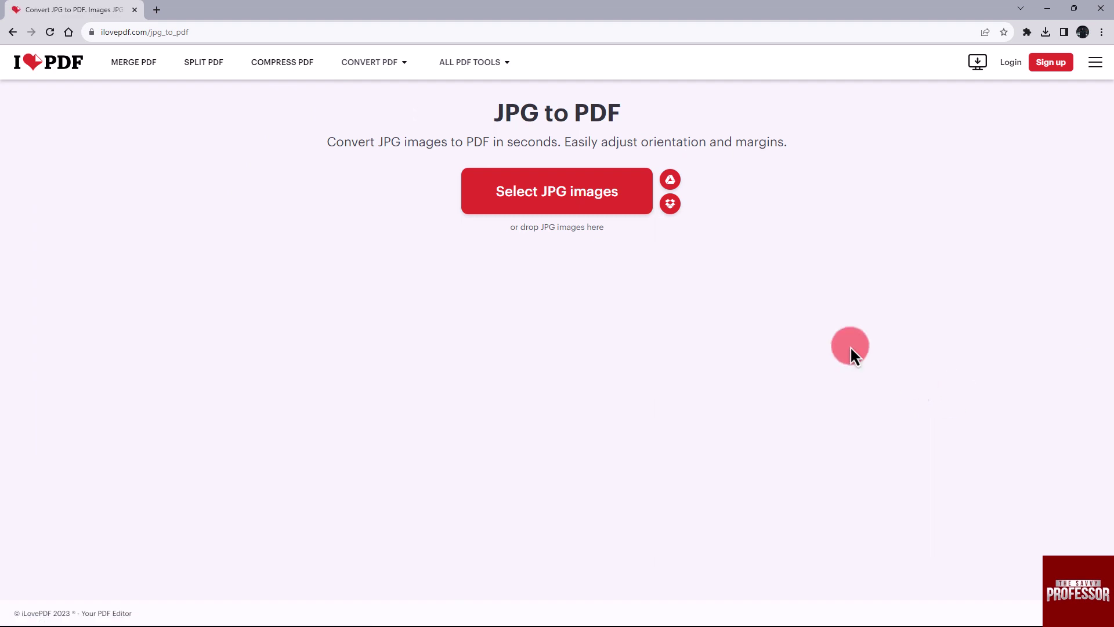
pyautogui.click(599, 198)
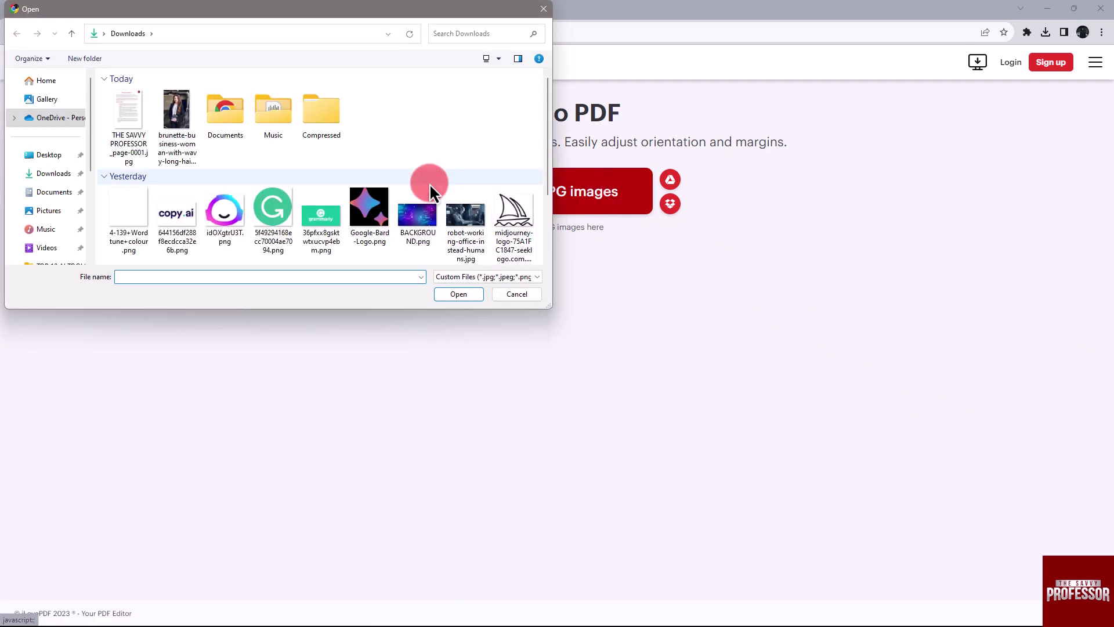
pyautogui.click(181, 141)
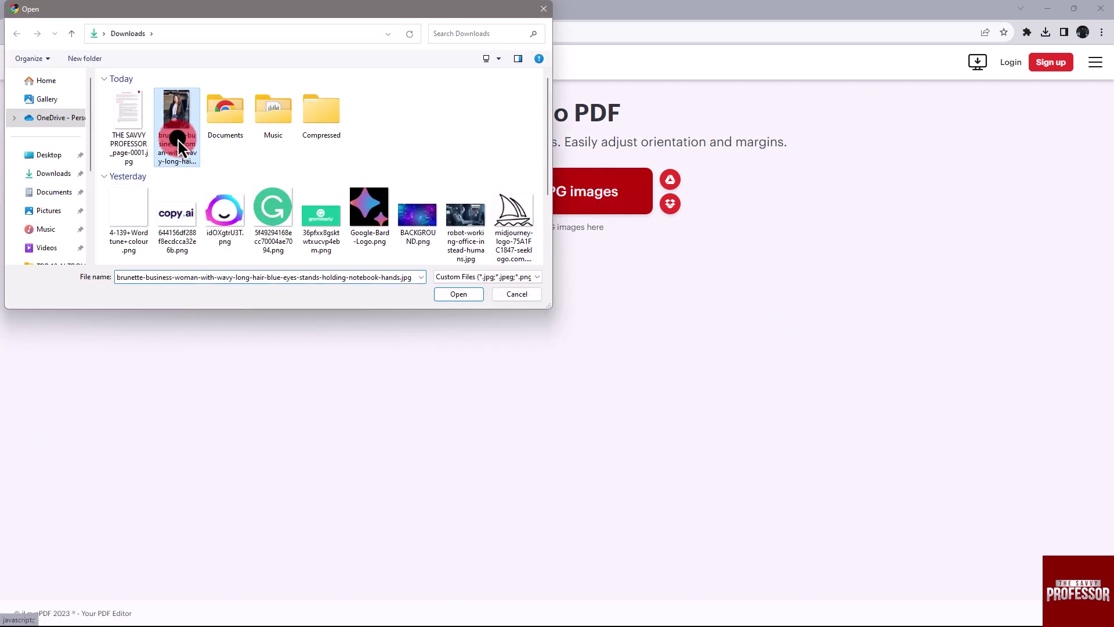
pyautogui.click(458, 295)
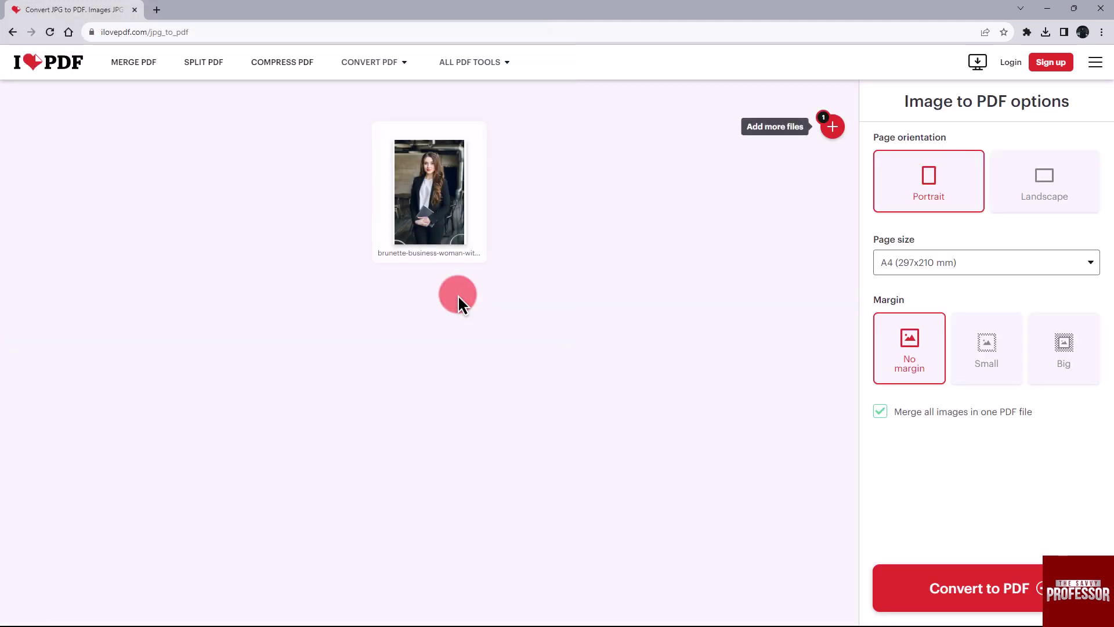